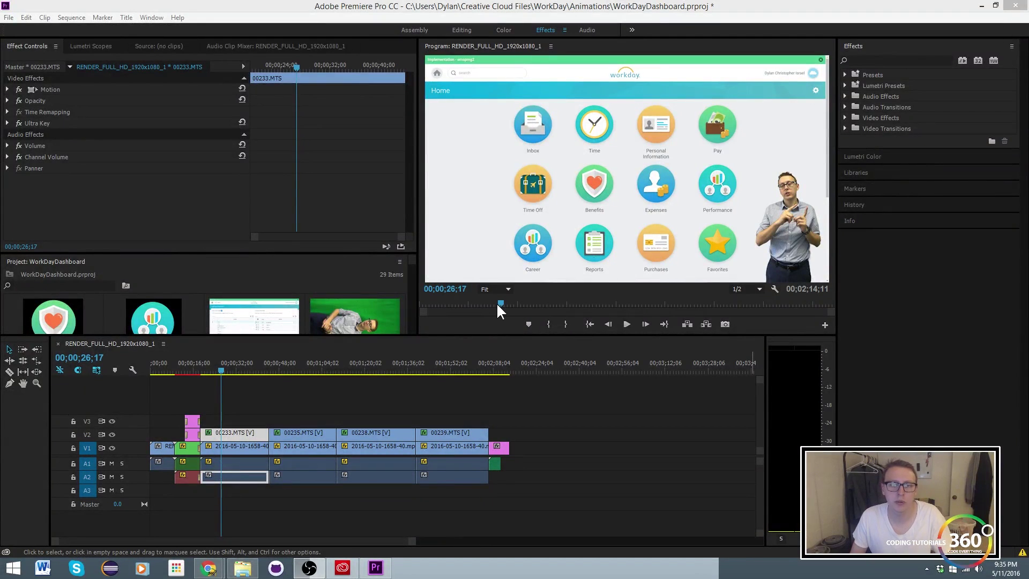
Scrub the sequence playhead back from 26;17 to about 00;00;24;17.
left_click_drag(499, 304, 492, 304)
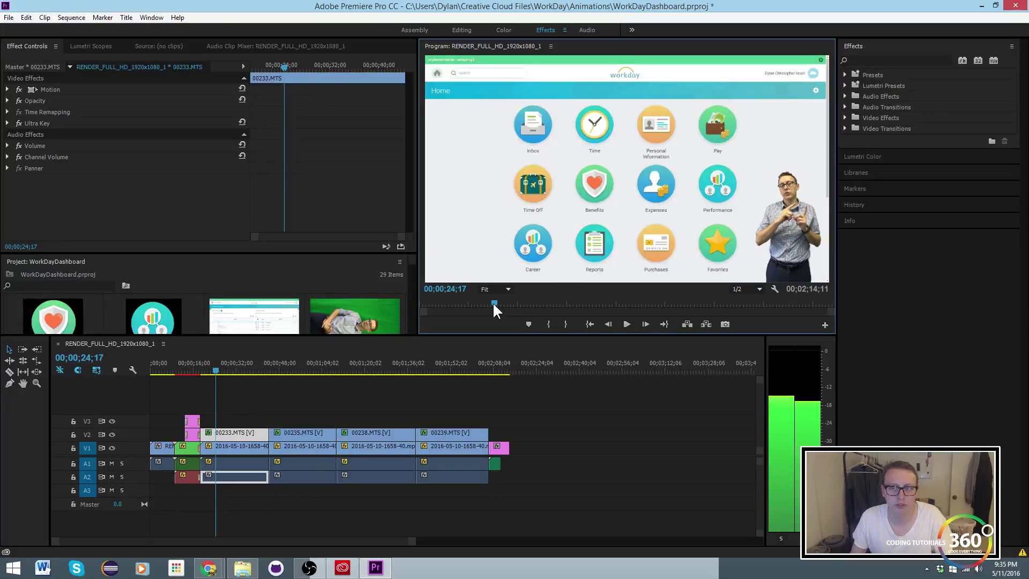
left_click(626, 323)
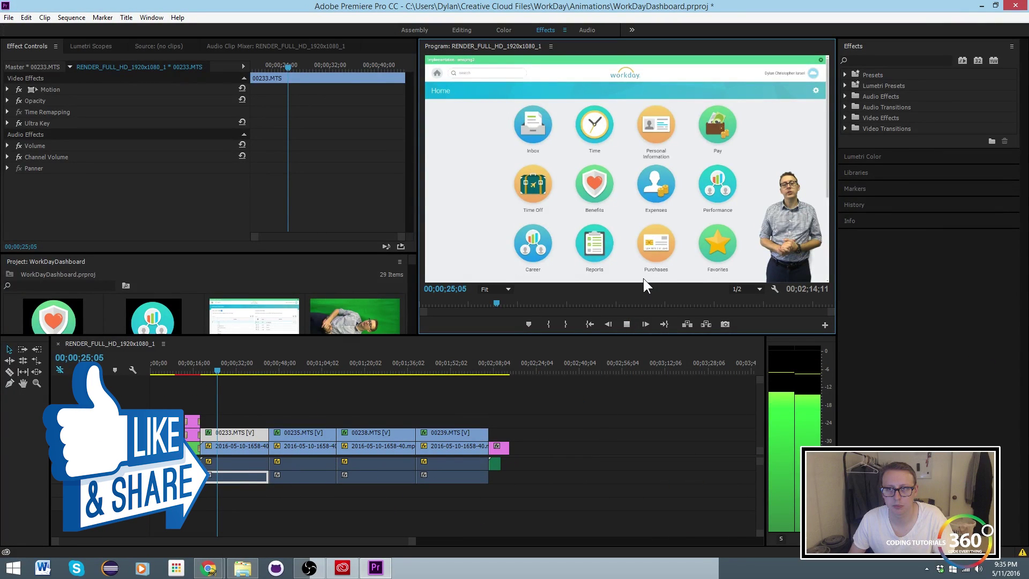
key("space")
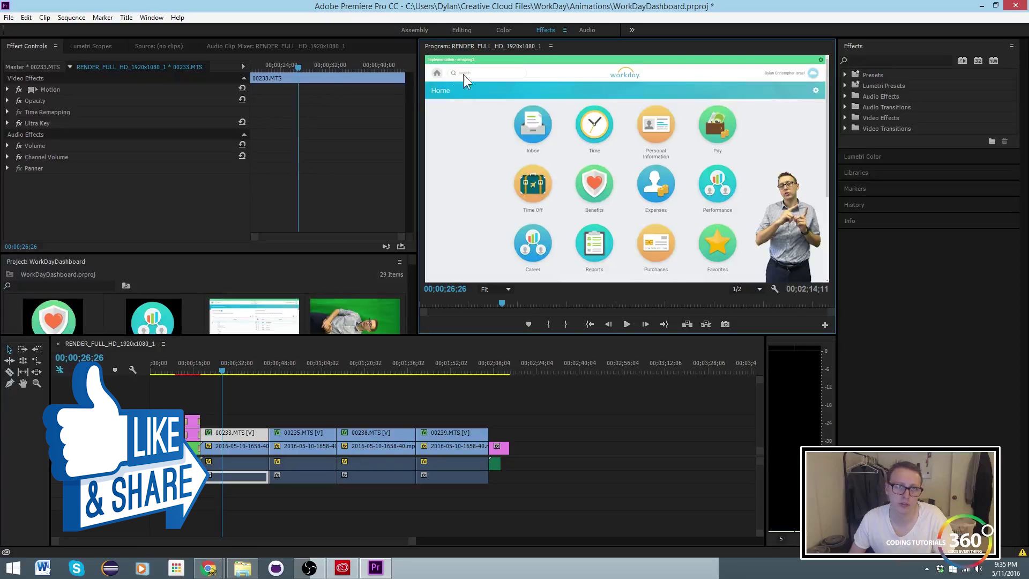
left_click(440, 76)
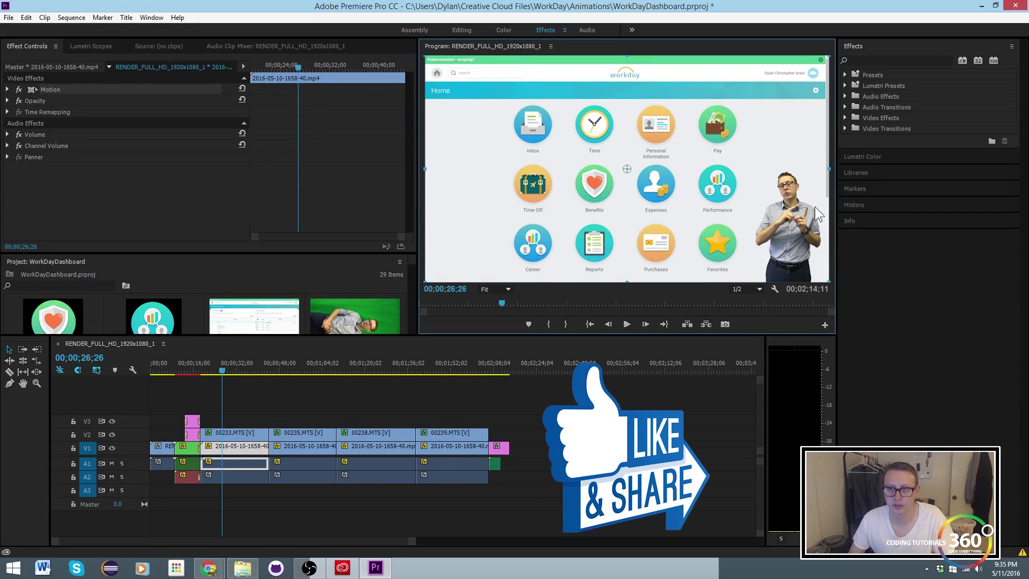
Try Vertical Flip from Video Effects > Transform on the V1 dashboard clip, then undo it.
left_click(847, 116)
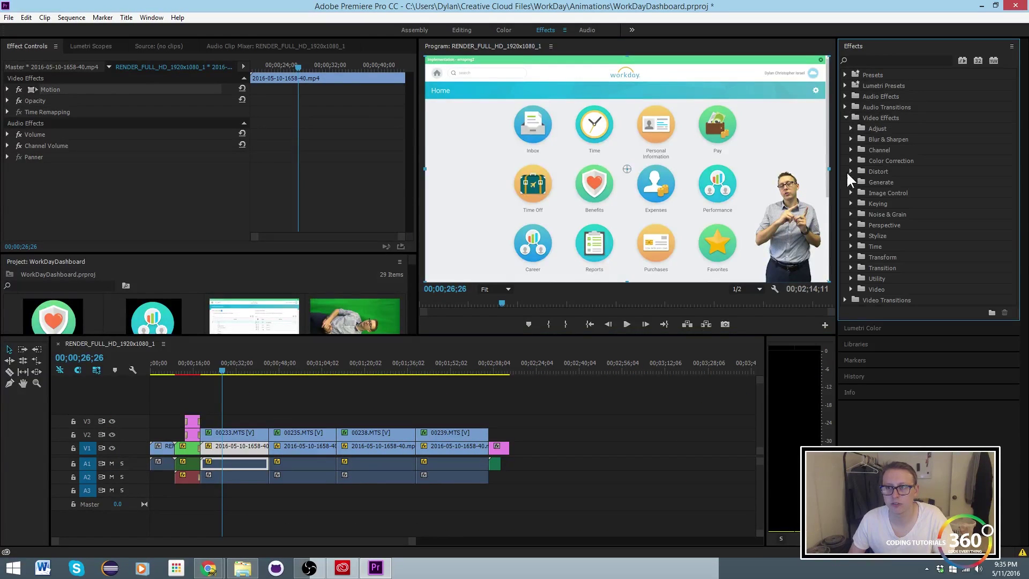
left_click(852, 256)
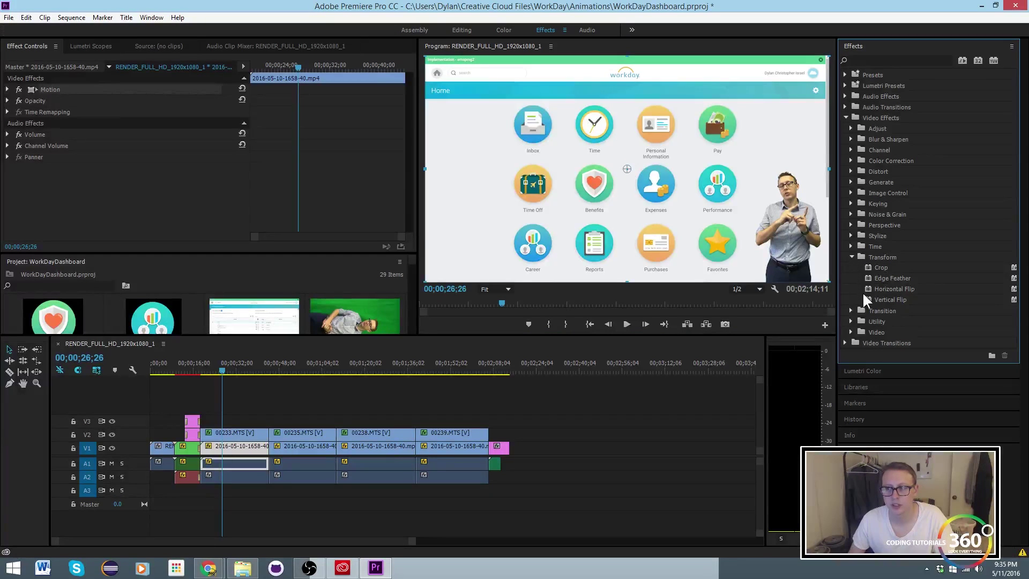
left_click_drag(881, 299, 256, 452)
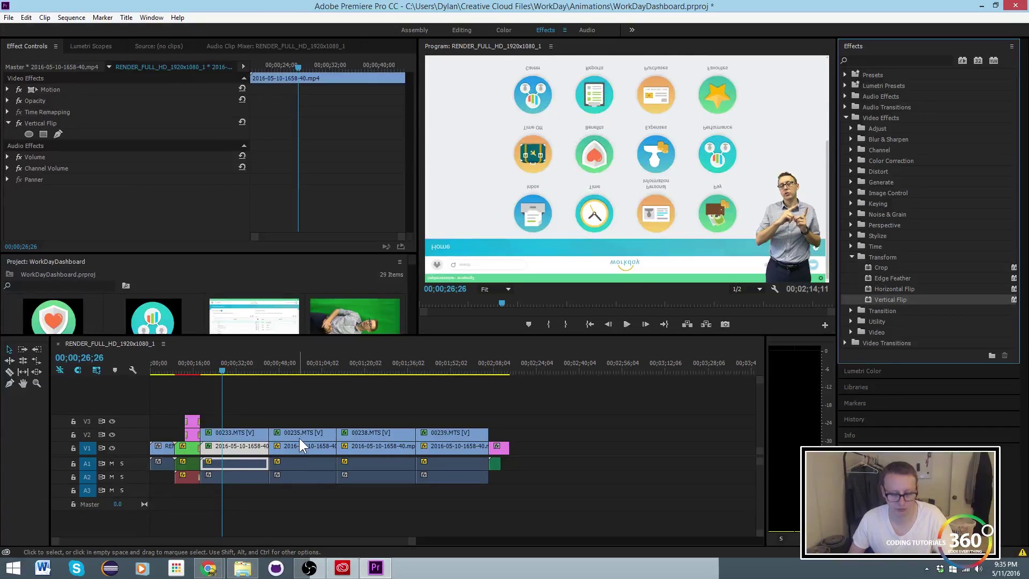
key("ctrl+z")
Apply Vertical Flip to the V2 00233.MTS presenter clip, then try and undo Horizontal Flip.
left_click_drag(879, 300, 233, 435)
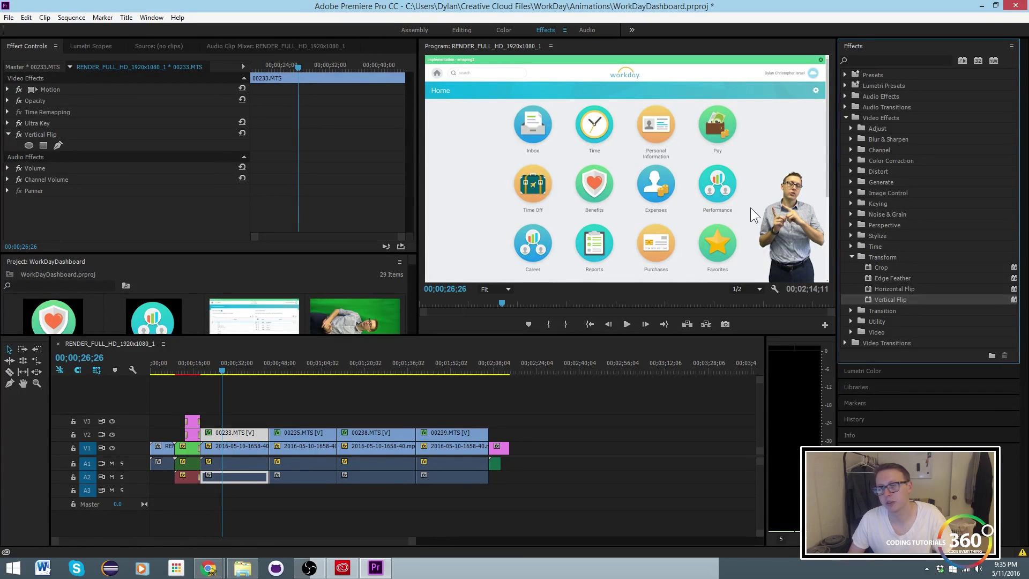
mouse_move(888, 287)
left_mouse_down()
mouse_move(234, 423)
mouse_move(245, 434)
left_mouse_up()
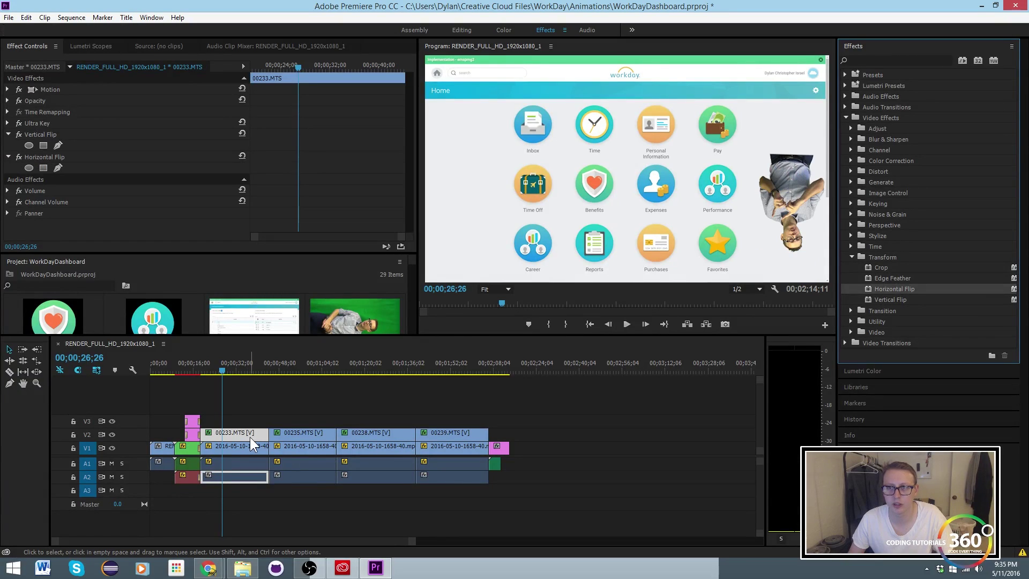
key("ctrl+z")
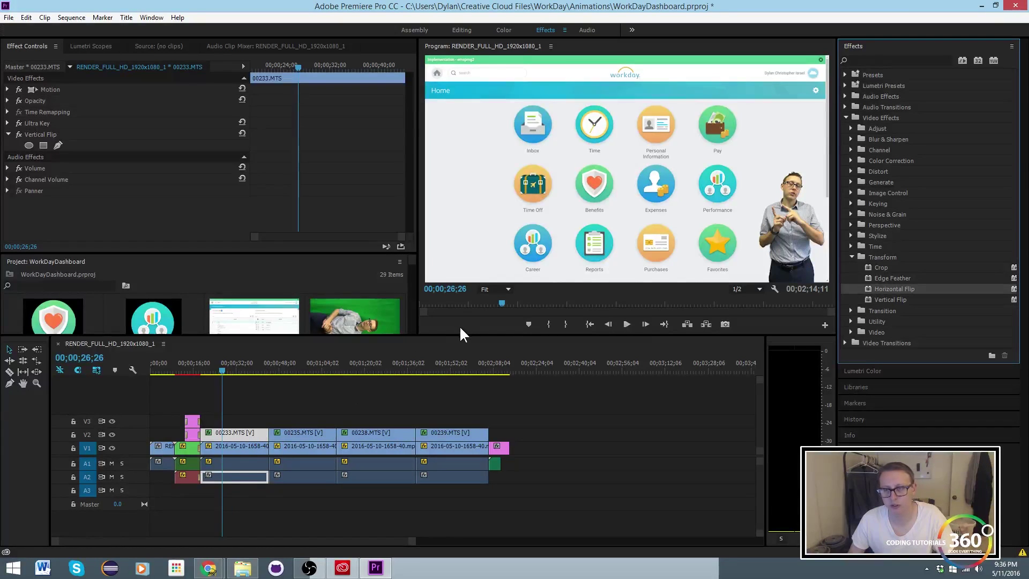